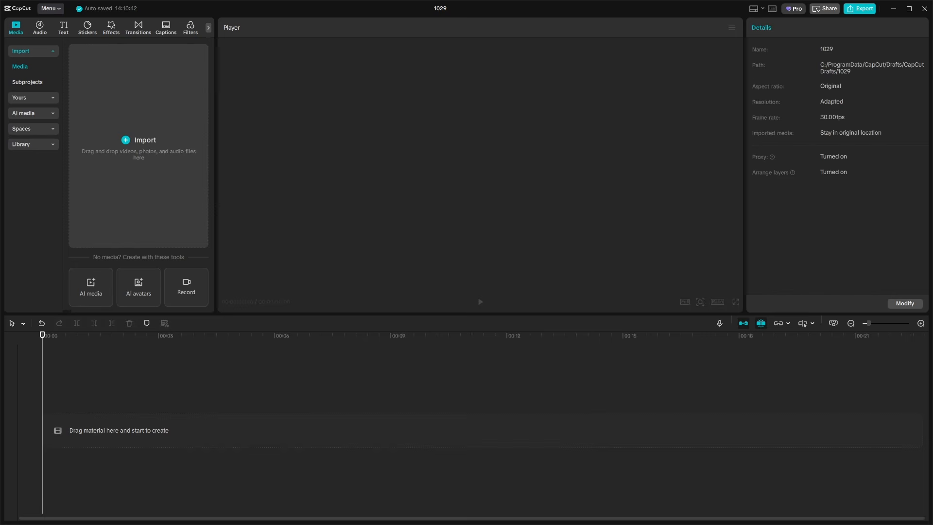
- Place DV_Cant be Serious.mp4 on the timeline with the ElevenLabs voice-over MP3 on an audio track beneath it, and enlarge the video track
drag(146, 404, 225, 425)
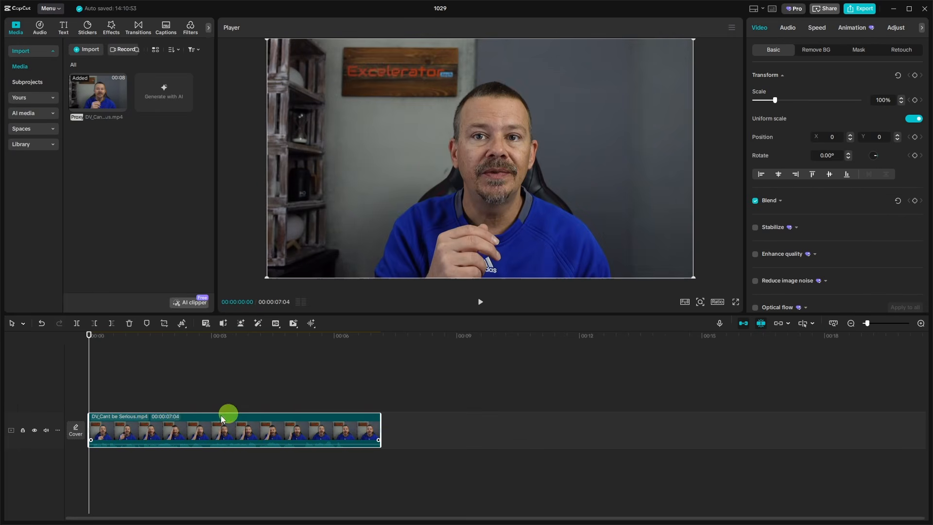
drag(309, 431, 503, 443)
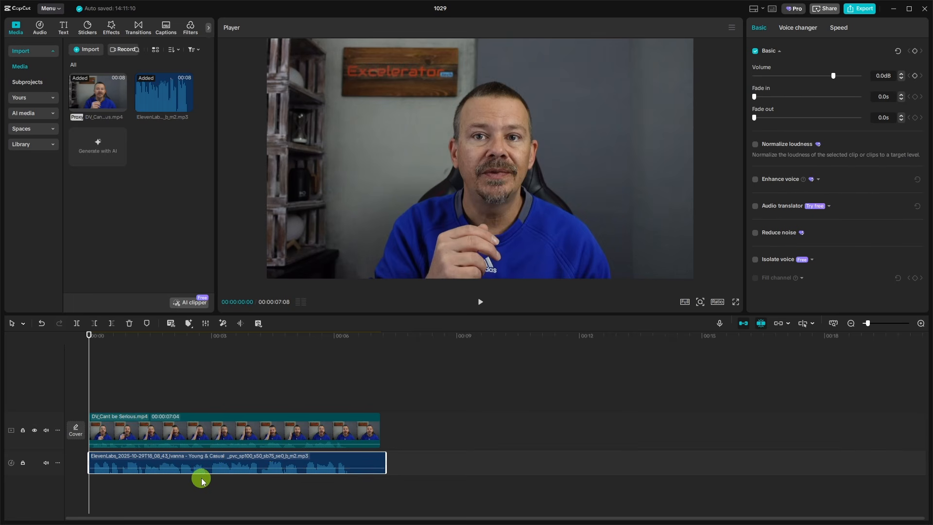
drag(45, 449, 44, 481)
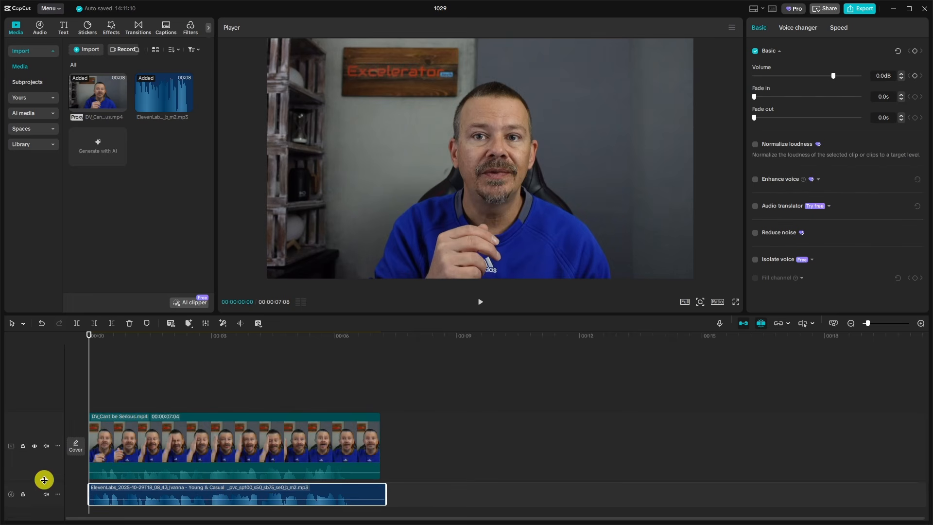
- Mute the video track's original sound, keeping the voice-over audible, and start exporting the project
click(921, 324)
click(921, 324)
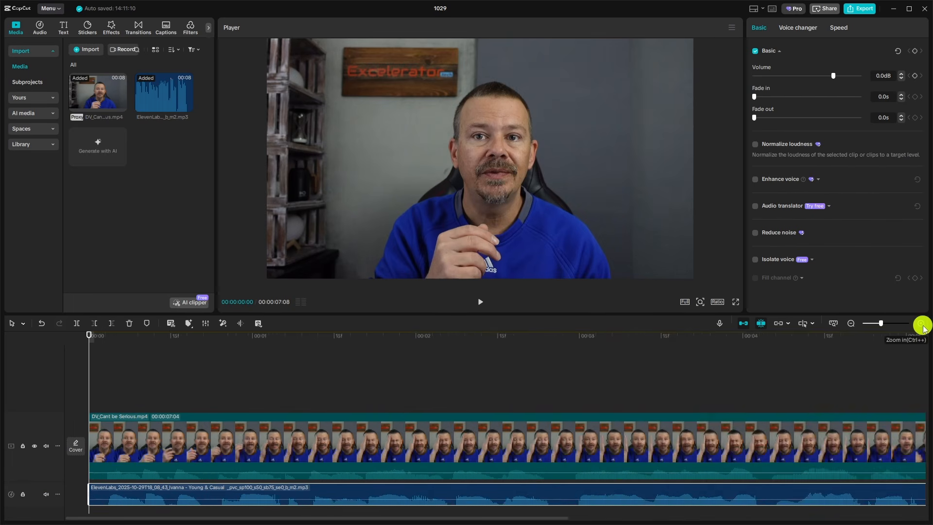
click(225, 436)
key(ctrl+equal)
click(47, 430)
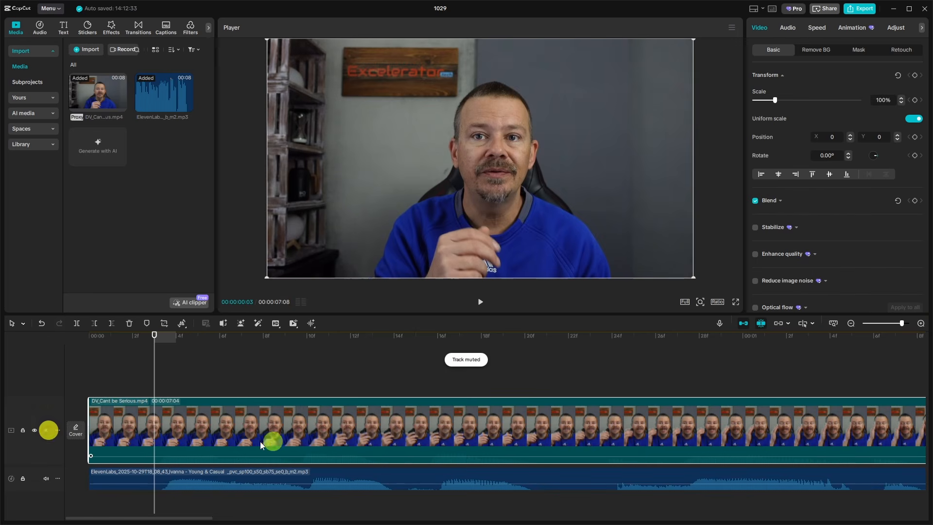
click(863, 9)
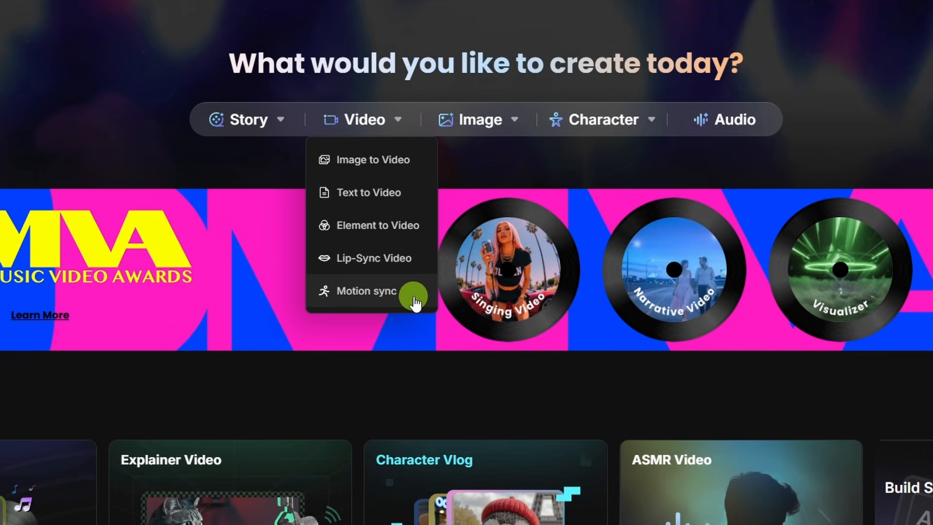
- Switch to OpenArt, open the Motion-Sync Video tool and choose the Runway Act-Two model
click(417, 304)
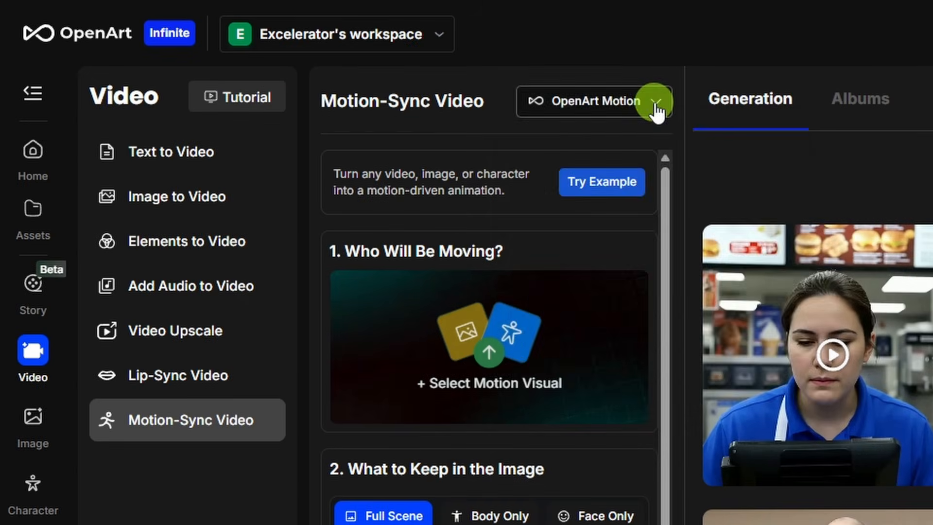
click(654, 101)
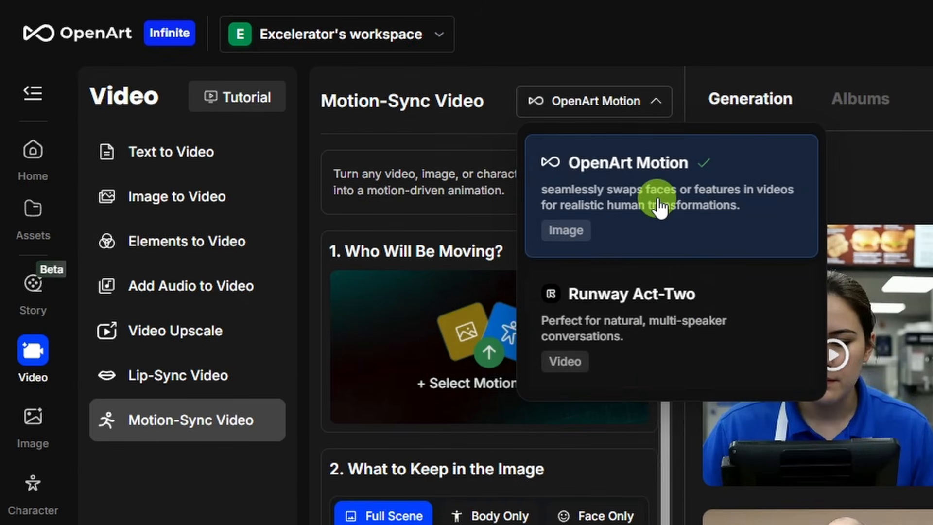
click(680, 331)
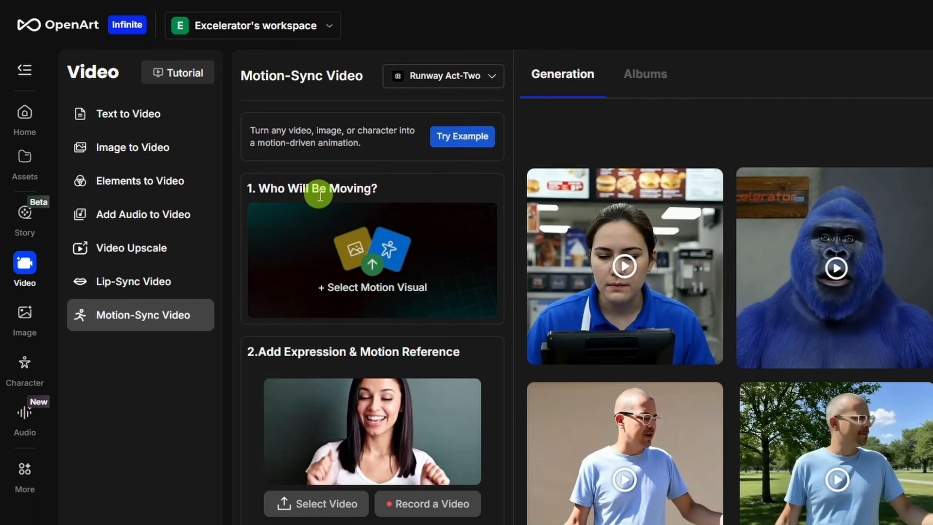
- Add the portrait of the woman in the red turtleneck as the moving subject and upload the talking-man video as motion reference
drag(320, 196, 372, 272)
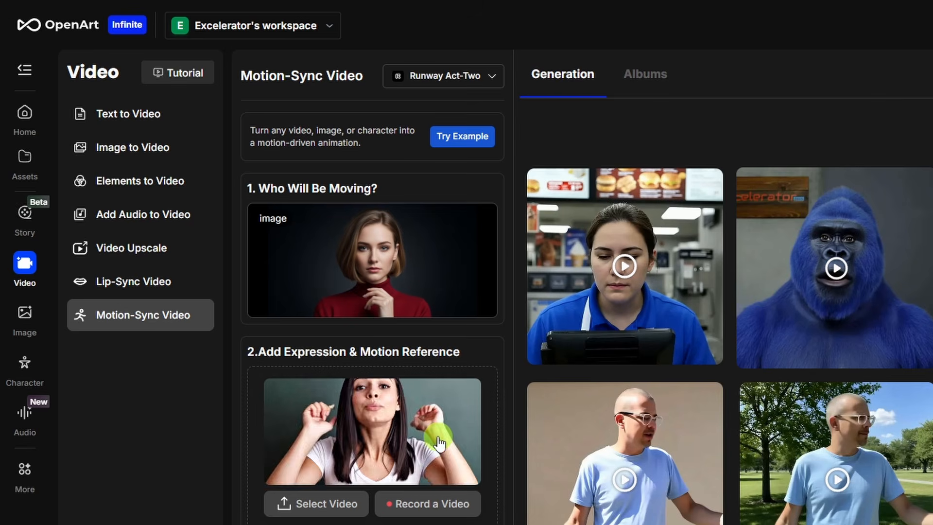
drag(0, 398, 398, 457)
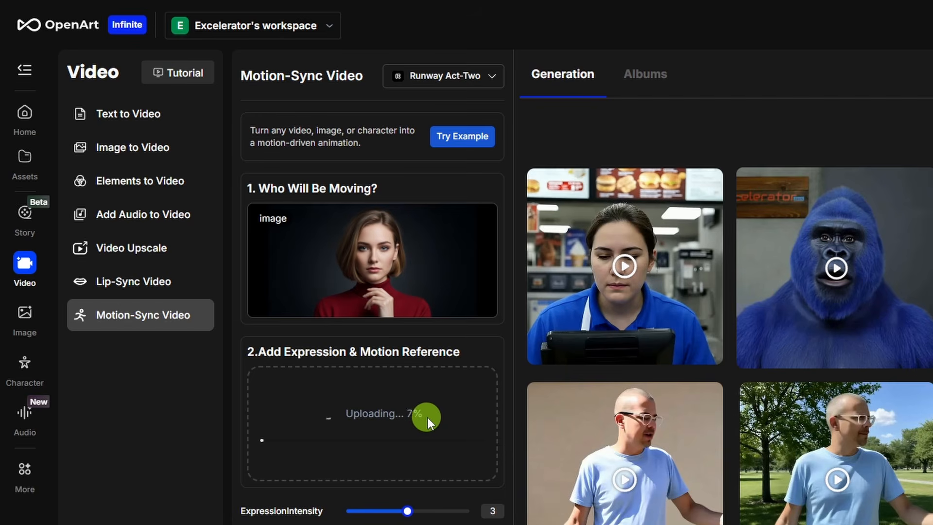
scroll(454, 152, down, 1)
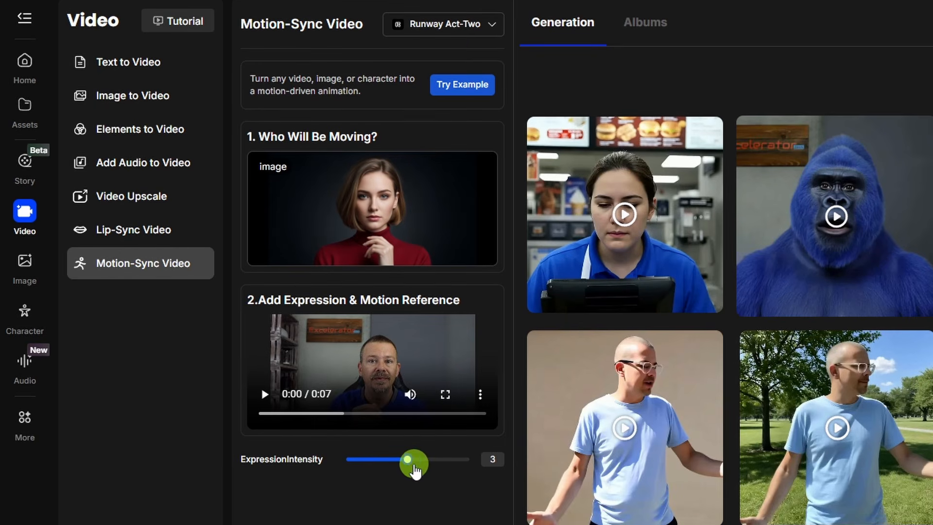
- Generate the Runway Act-Two video three times, with expression intensity 3, 1 and 5
drag(333, 464, 404, 524)
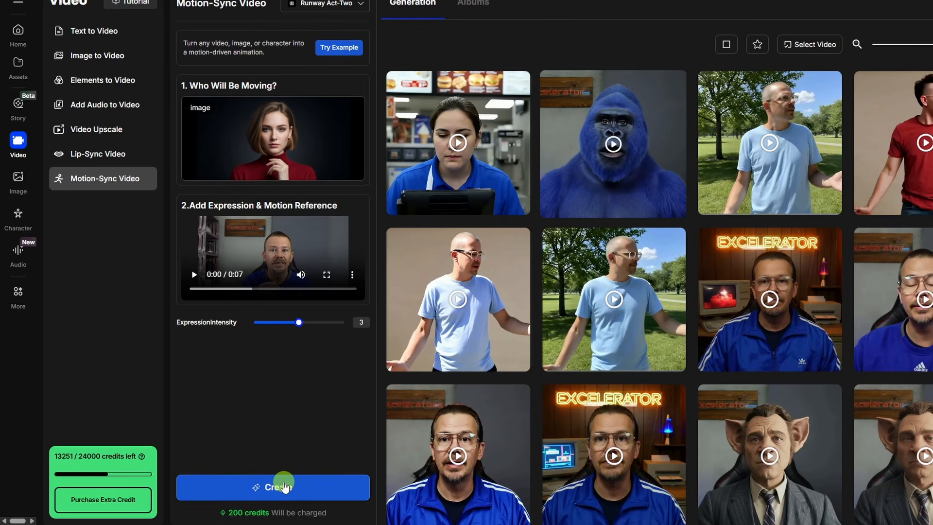
click(284, 486)
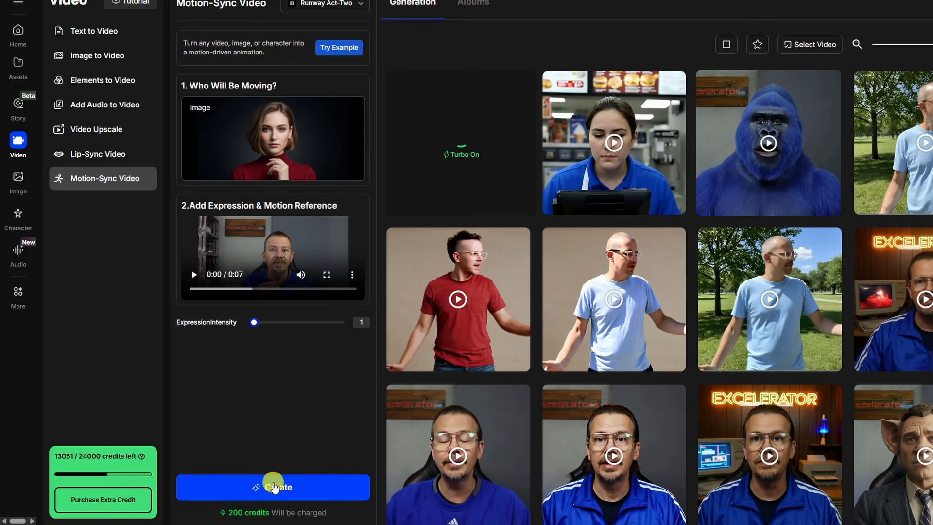
click(273, 486)
drag(254, 323, 374, 334)
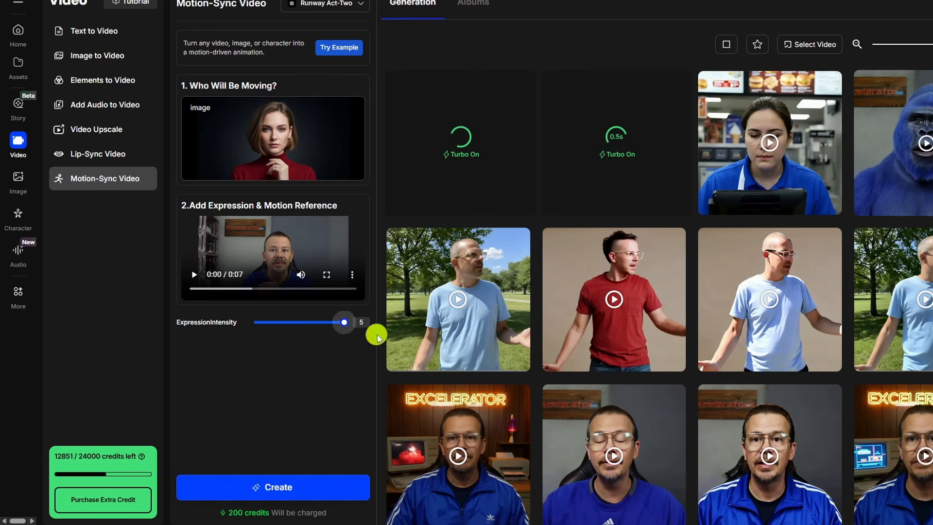
click(284, 486)
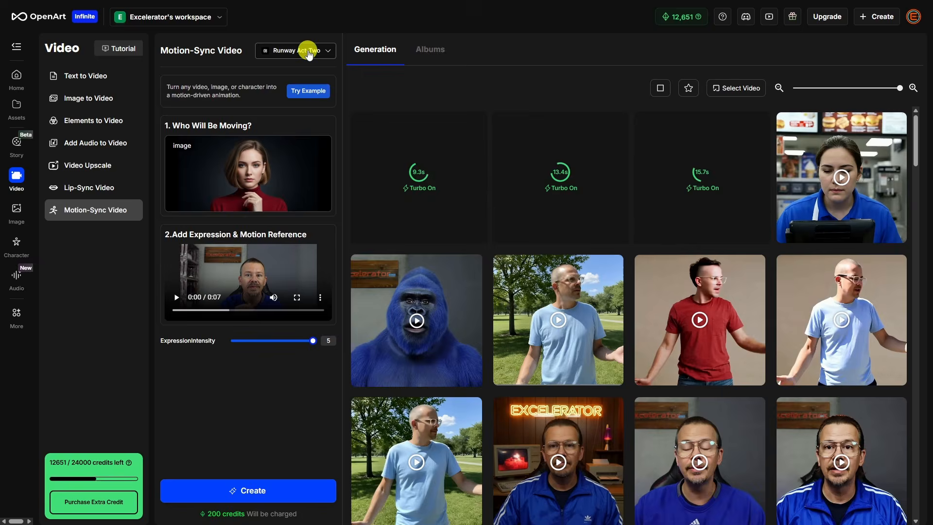
- Switch the model to OpenArt Motion and replace the expression and motion reference with a newly uploaded talking-man video
click(309, 52)
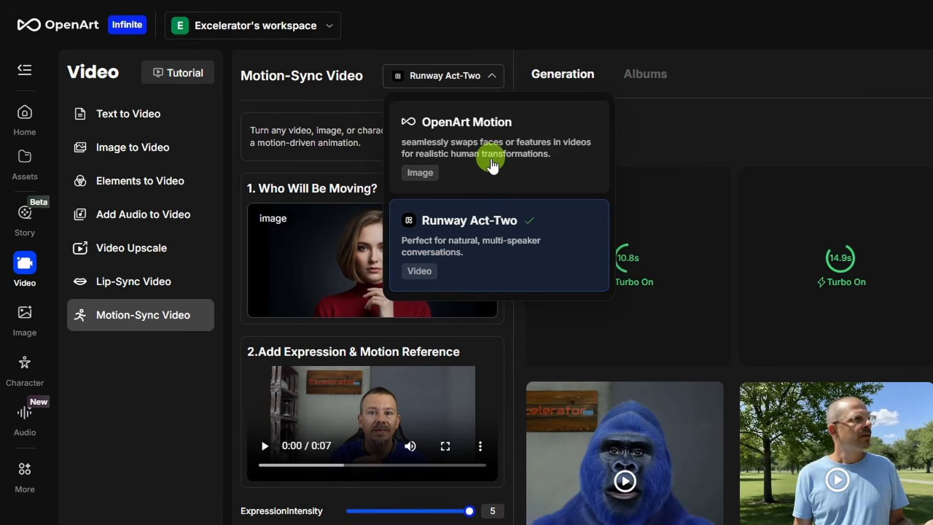
click(492, 165)
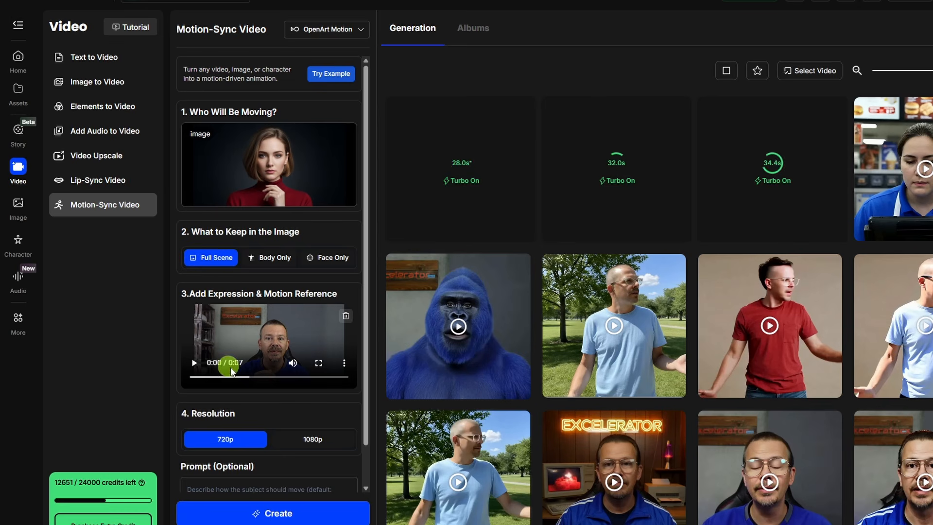
click(345, 316)
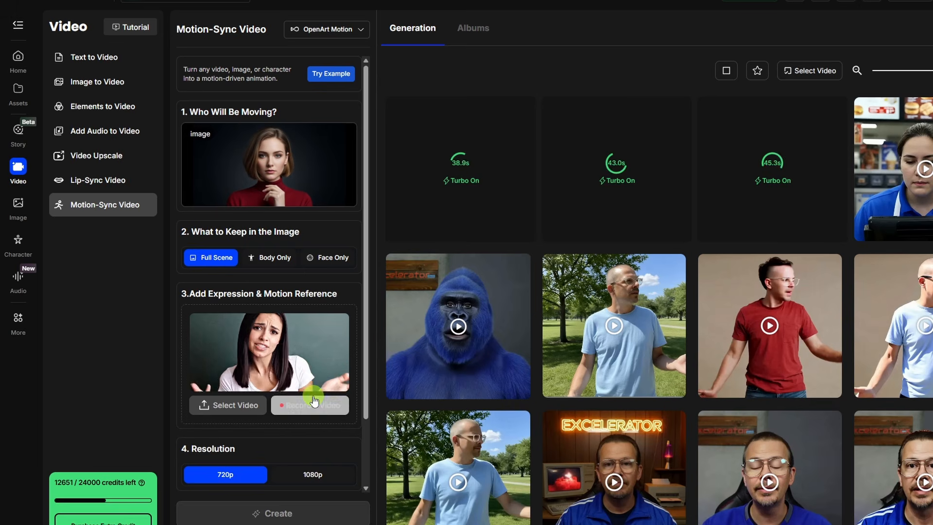
drag(314, 386, 293, 383)
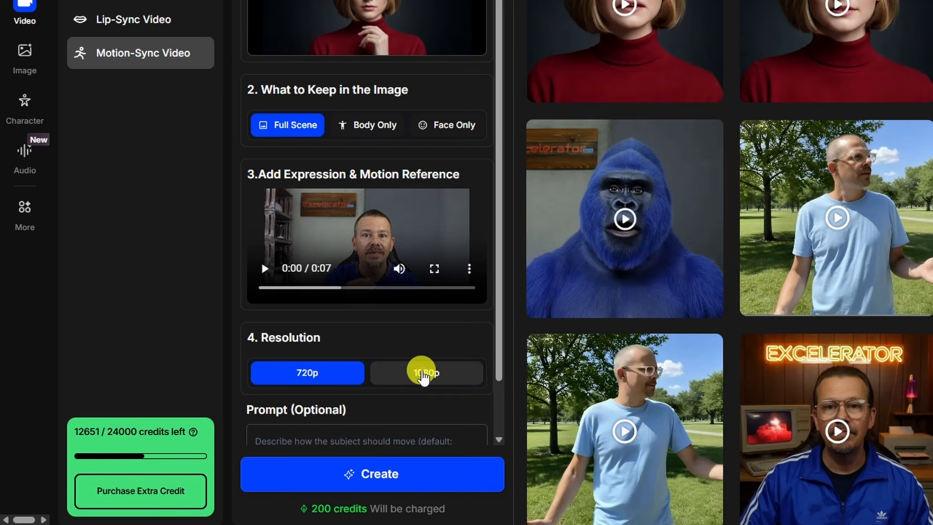
- Set the resolution to 1080p and generate the Full Scene version with the prompt left empty
click(423, 374)
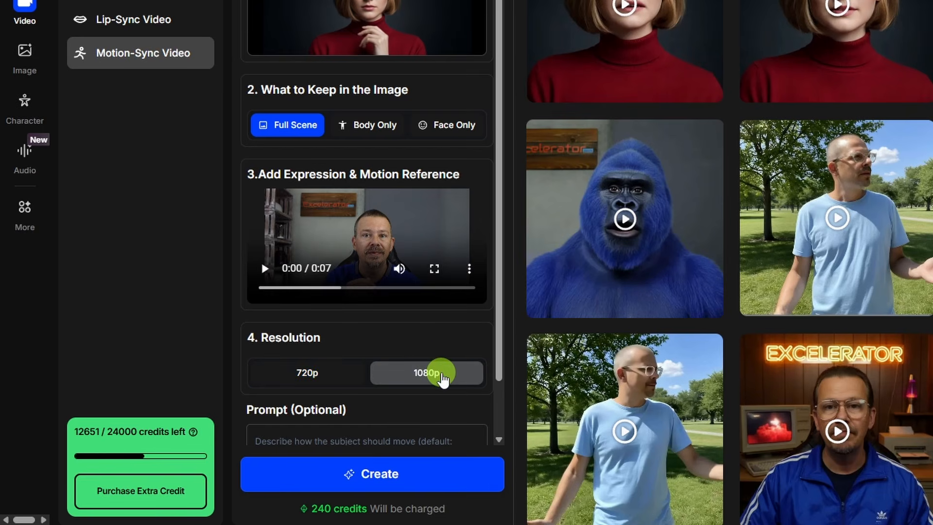
scroll(428, 362, down, 1)
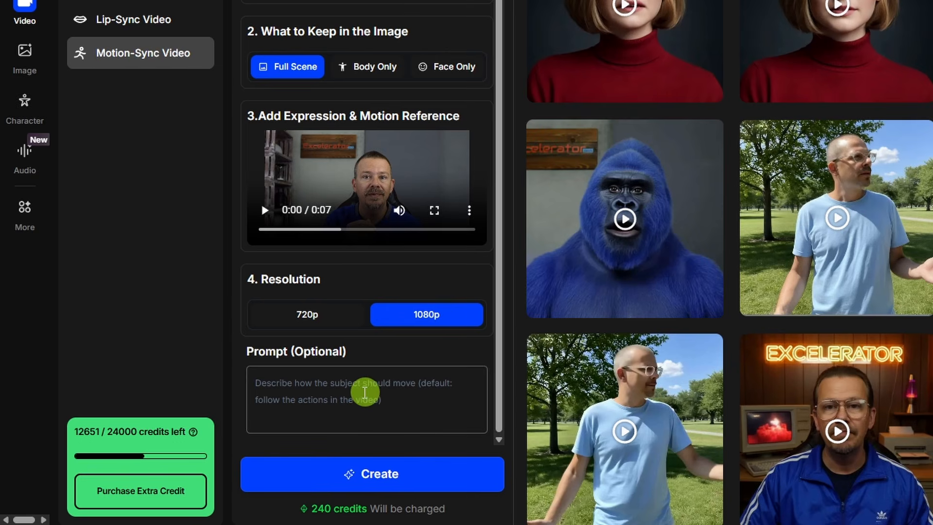
click(377, 484)
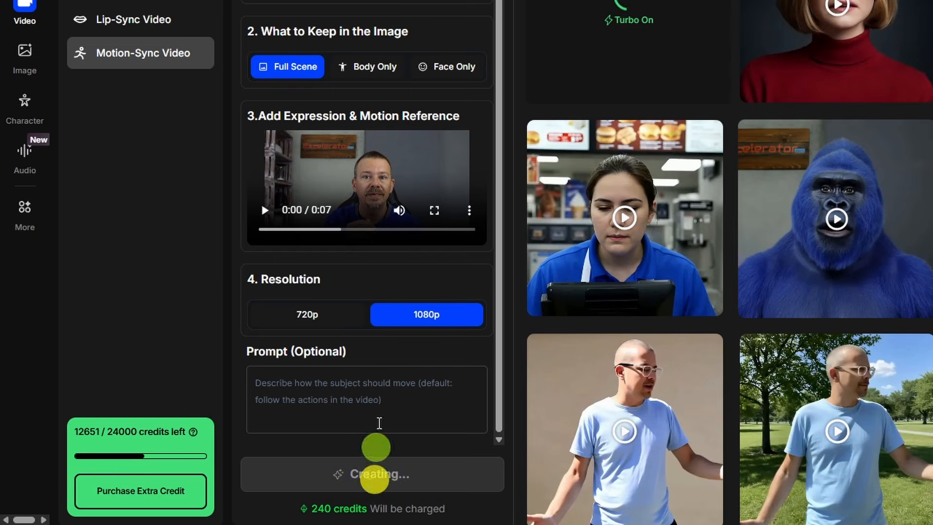
- Generate two more 1080p versions, one keeping Body Only and one keeping Face Only
click(385, 70)
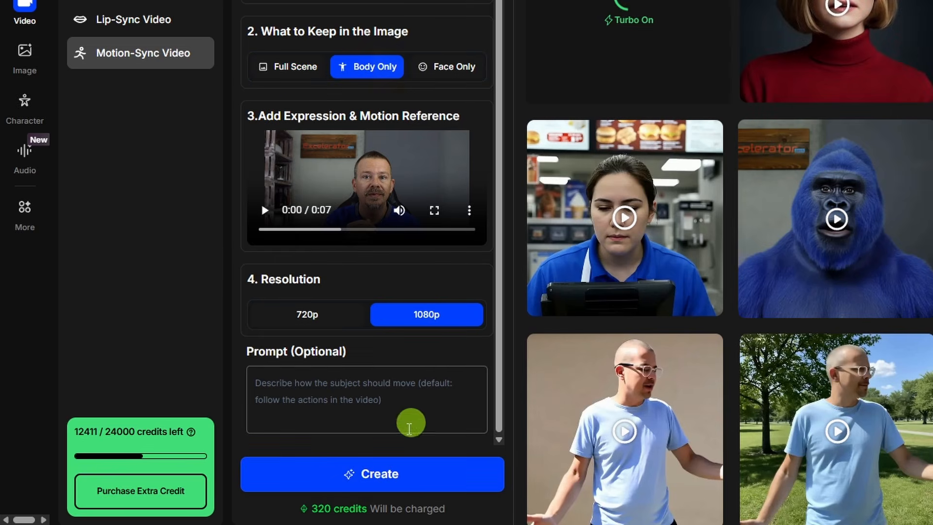
click(345, 481)
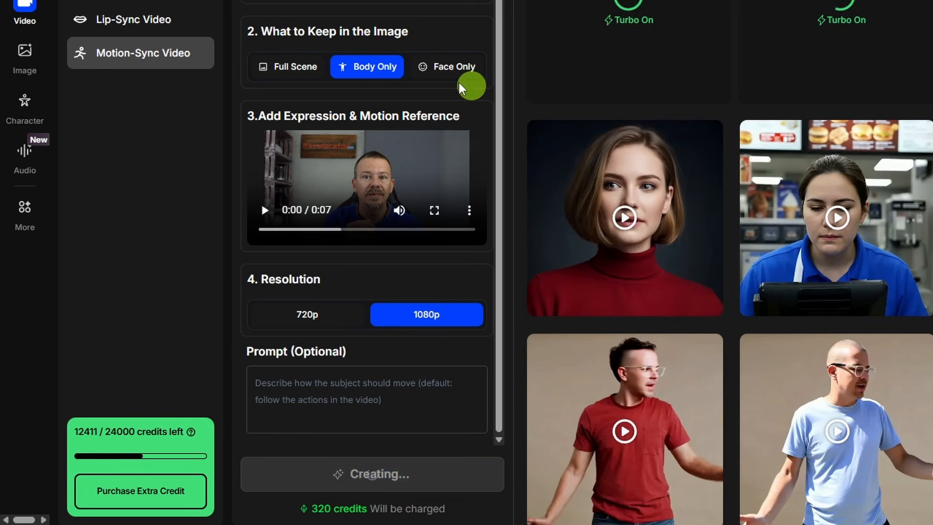
click(454, 71)
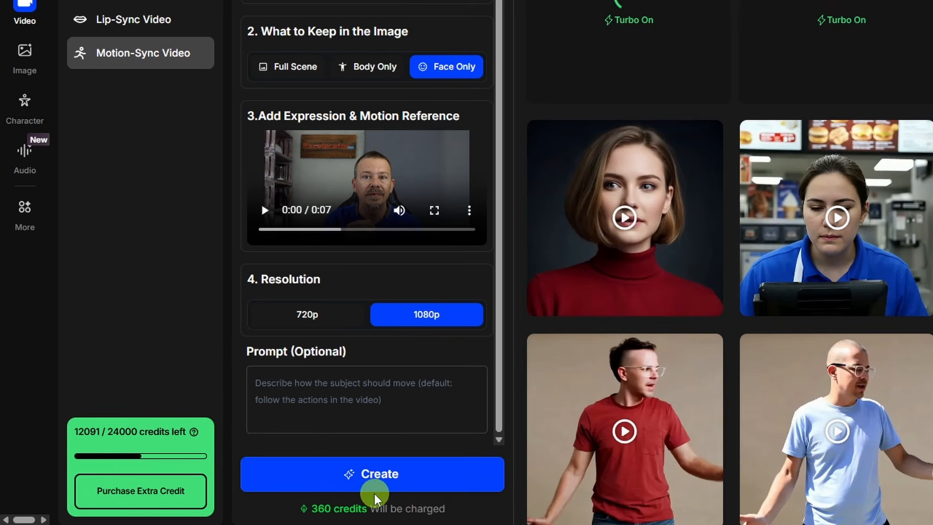
click(374, 476)
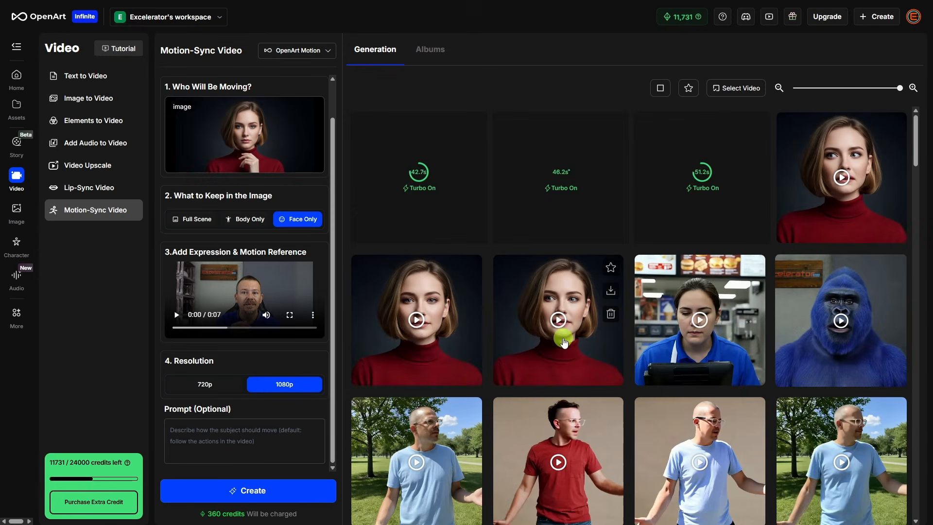
- Open the Runway Act-Two result generated with expression intensity 3 and play it
click(564, 343)
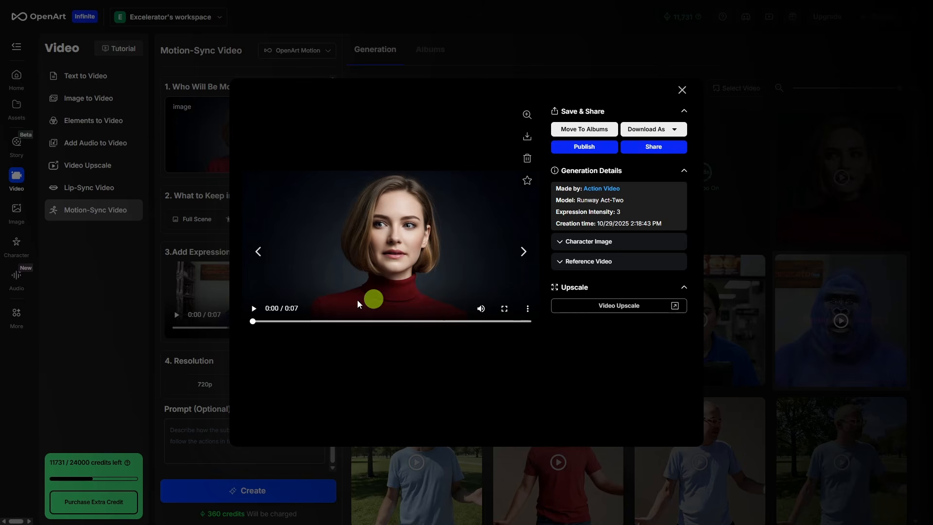
click(251, 319)
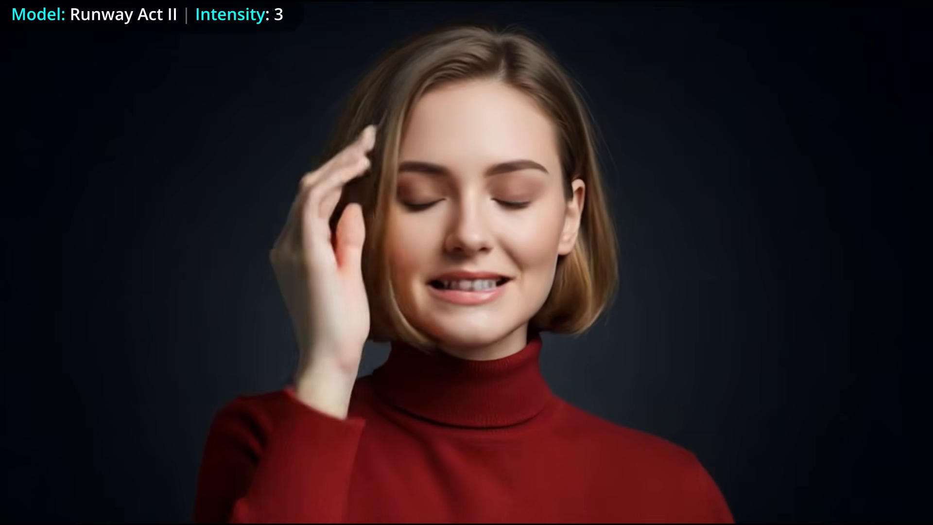